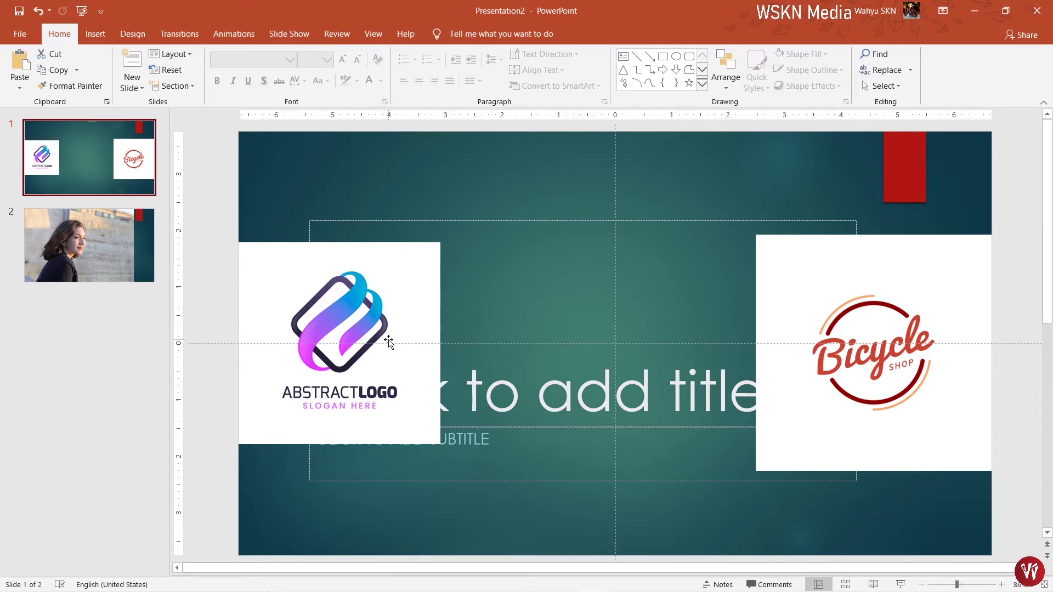
Review the two title-slide logos and the slide 2 photo, then return to the title slide.
{"action": "left_click", "coordinate": [360, 281]}
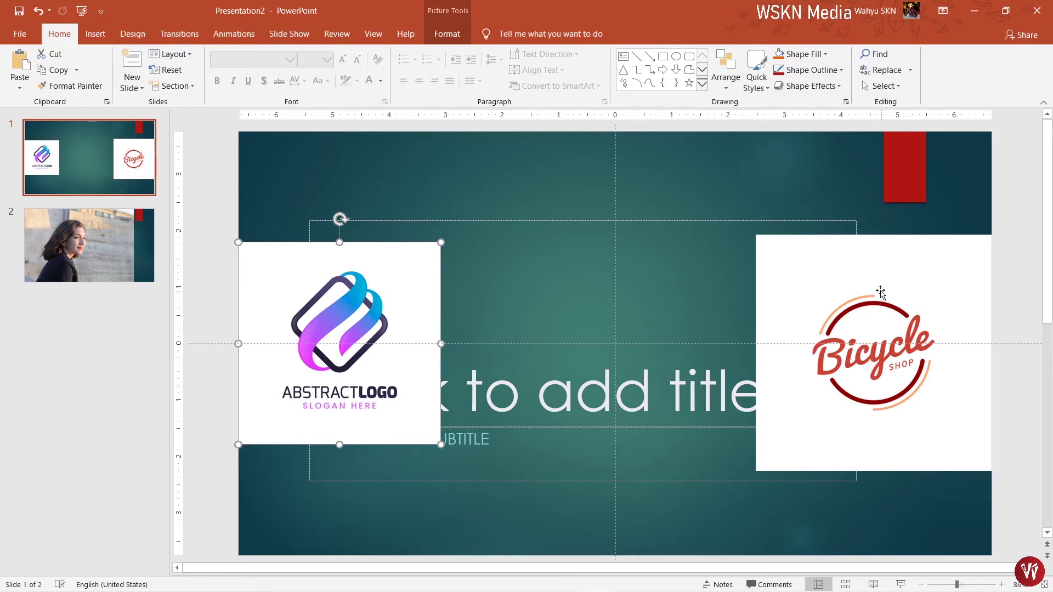
{"action": "left_click", "coordinate": [910, 322]}
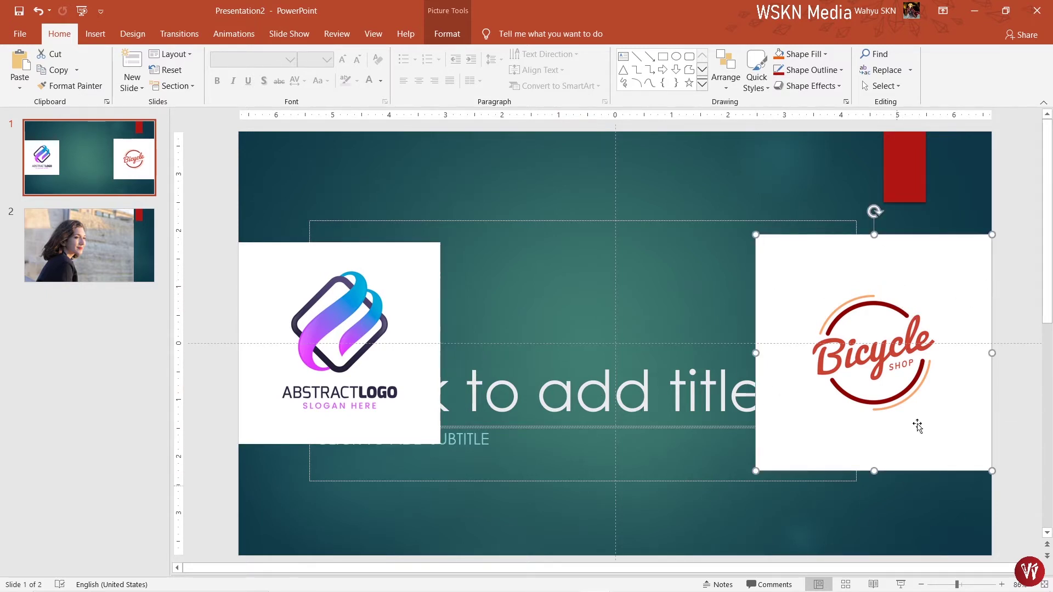
{"action": "left_click", "coordinate": [732, 521]}
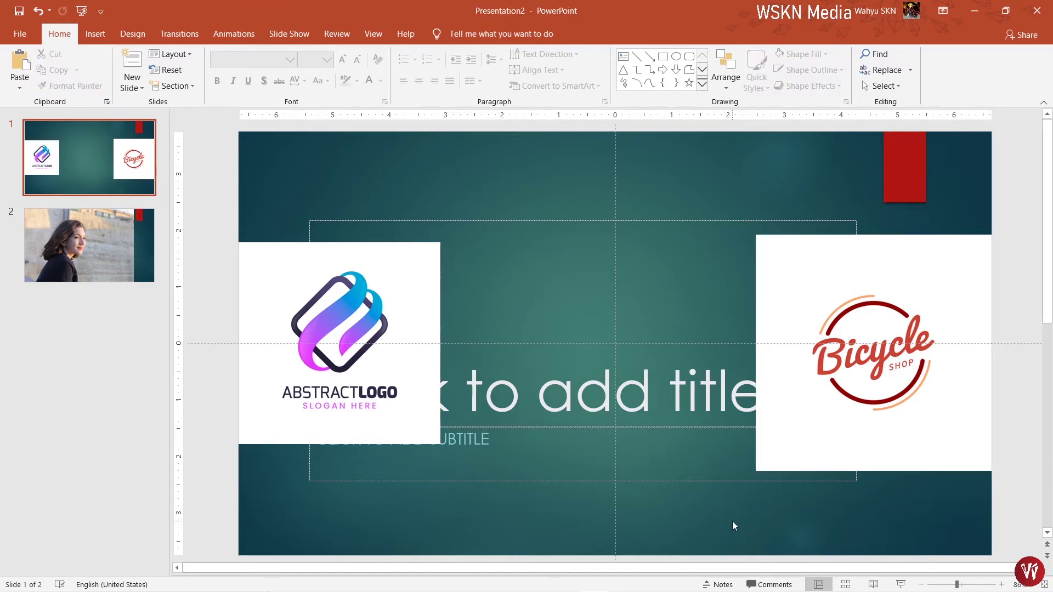
{"action": "left_click", "coordinate": [122, 245]}
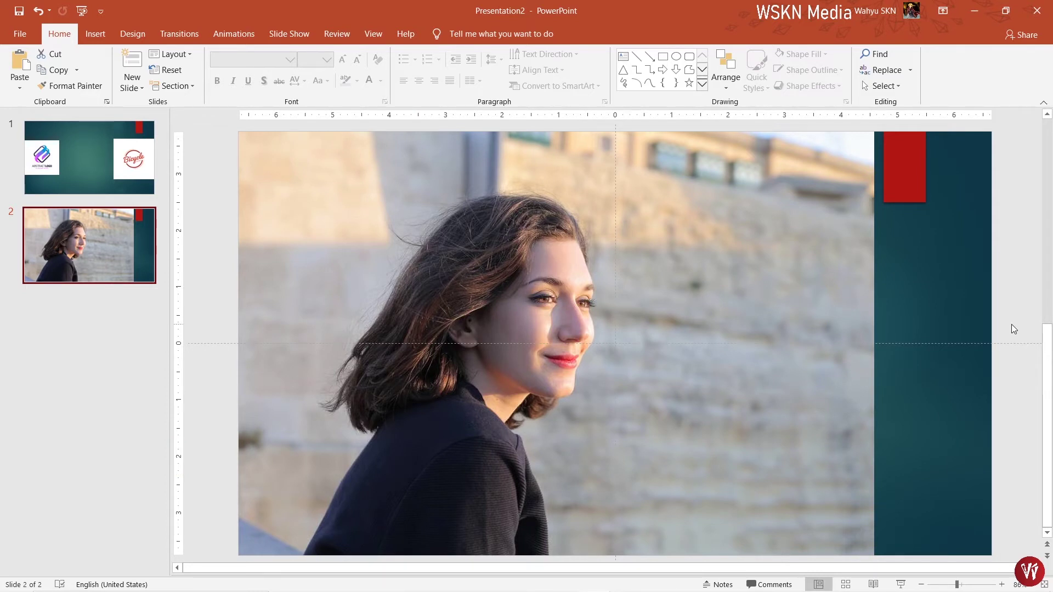
{"action": "left_click", "coordinate": [108, 176]}
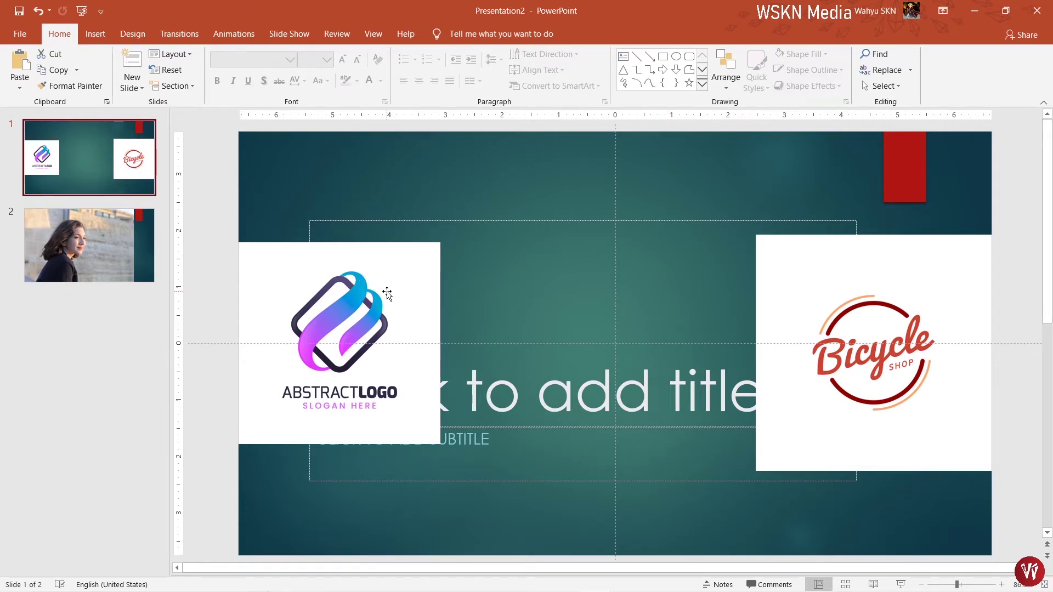
Make the Abstract Logo's white background transparent with Set Transparent Color.
{"action": "left_click", "coordinate": [388, 294]}
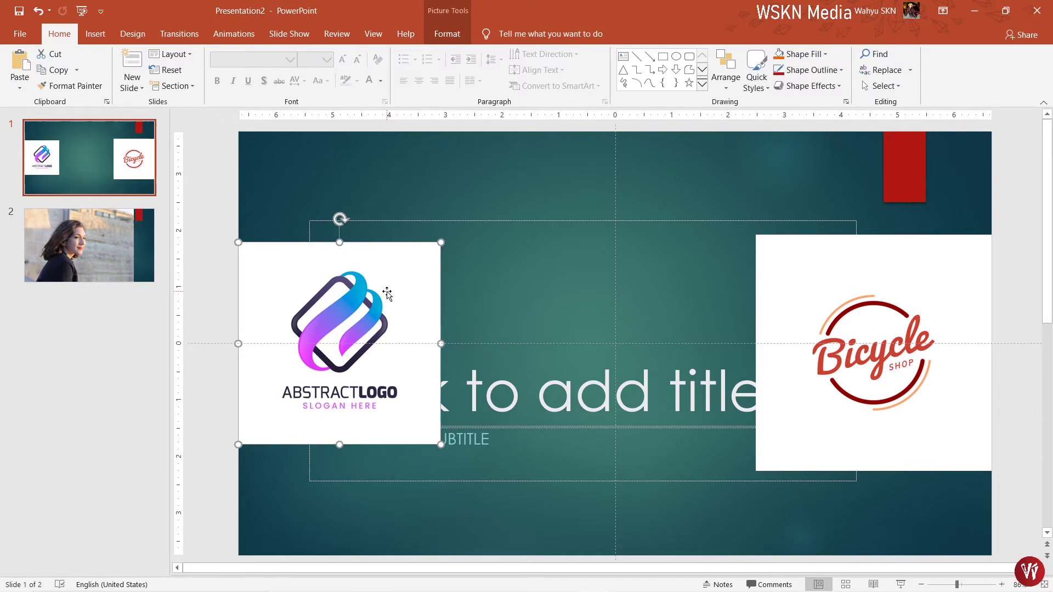
{"action": "left_click", "coordinate": [446, 34]}
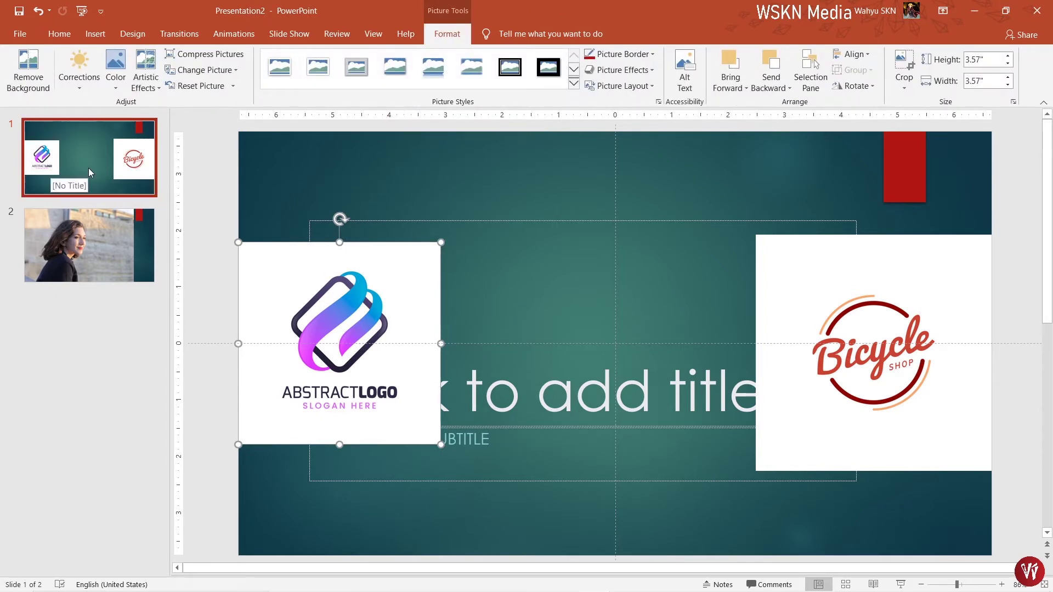
{"action": "left_click", "coordinate": [126, 86]}
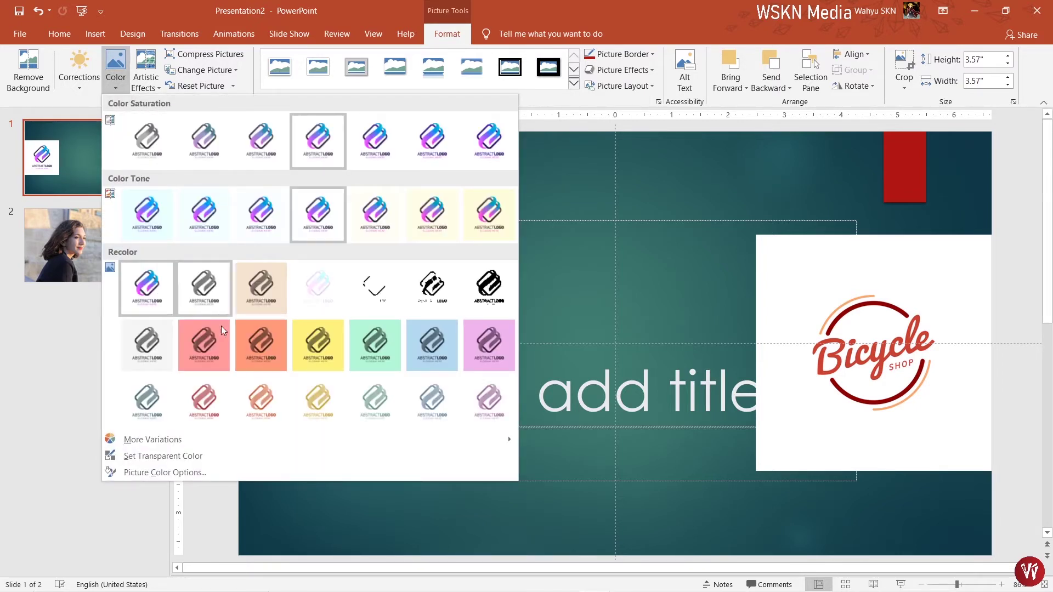
{"action": "left_click", "coordinate": [269, 455]}
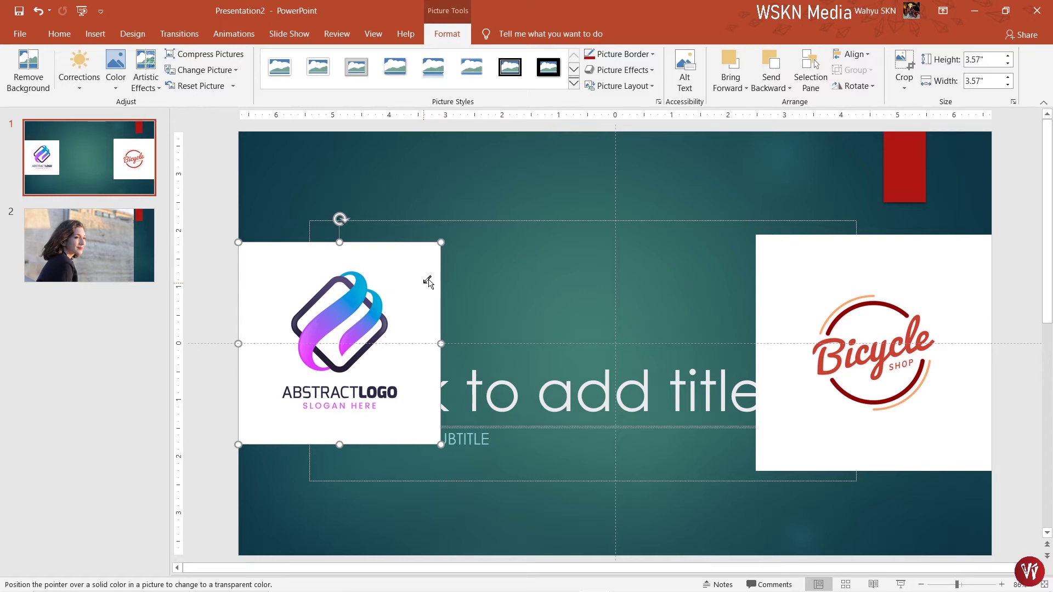
{"action": "left_click", "coordinate": [425, 283]}
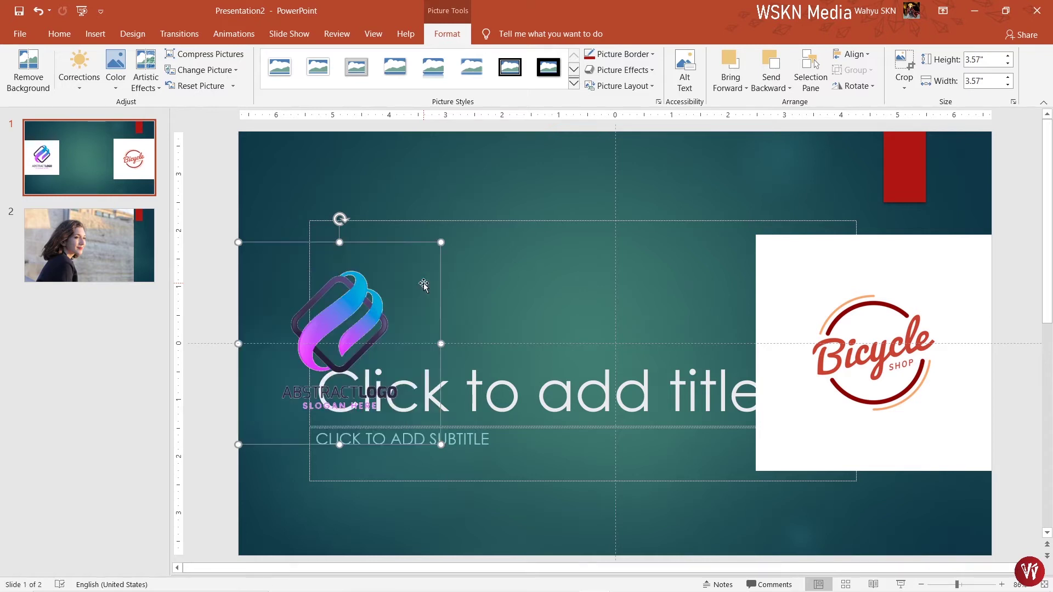
Move the abstract logo higher, toward the slide's top-left.
{"action": "left_click", "coordinate": [517, 505]}
{"action": "left_click_drag", "start_coordinate": [338, 317], "coordinate": [343, 287]}
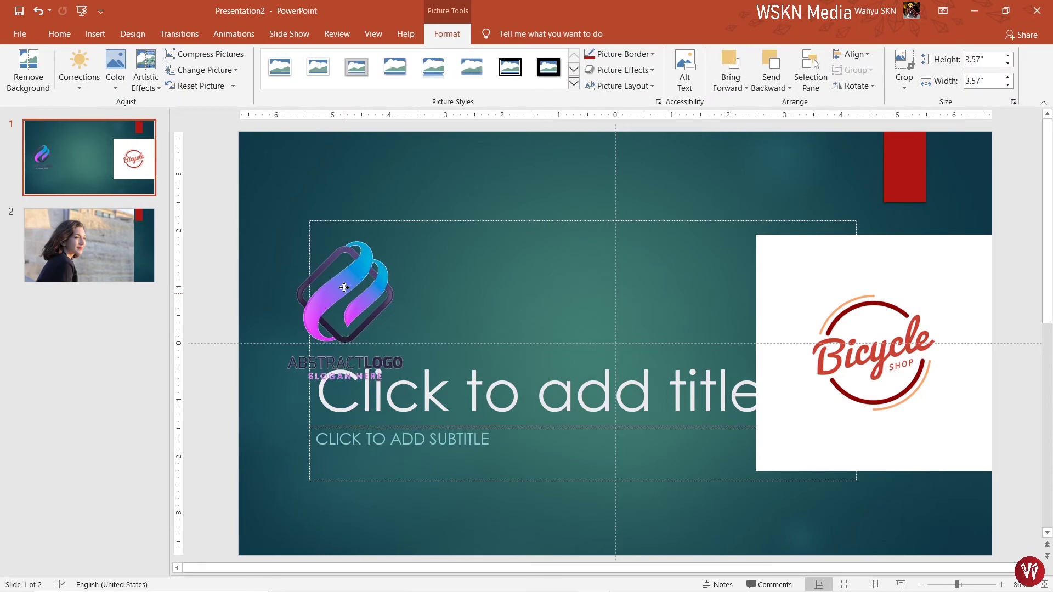
{"action": "left_click_drag", "start_coordinate": [344, 288], "coordinate": [330, 239]}
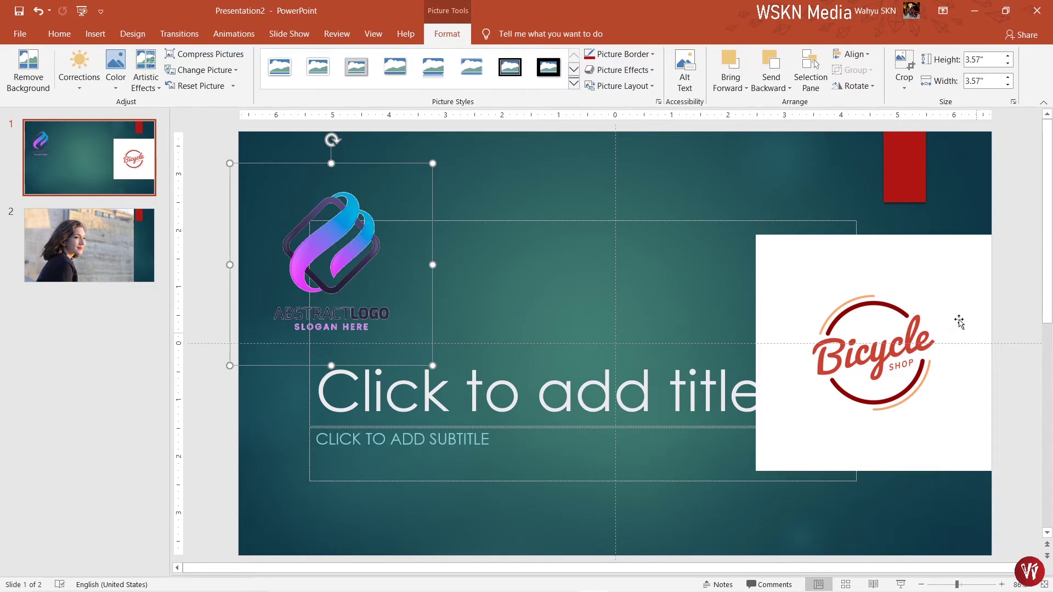
Make the Bicycle Shop logo's white background transparent, then run the slide show from slide 1.
{"action": "left_click", "coordinate": [913, 324]}
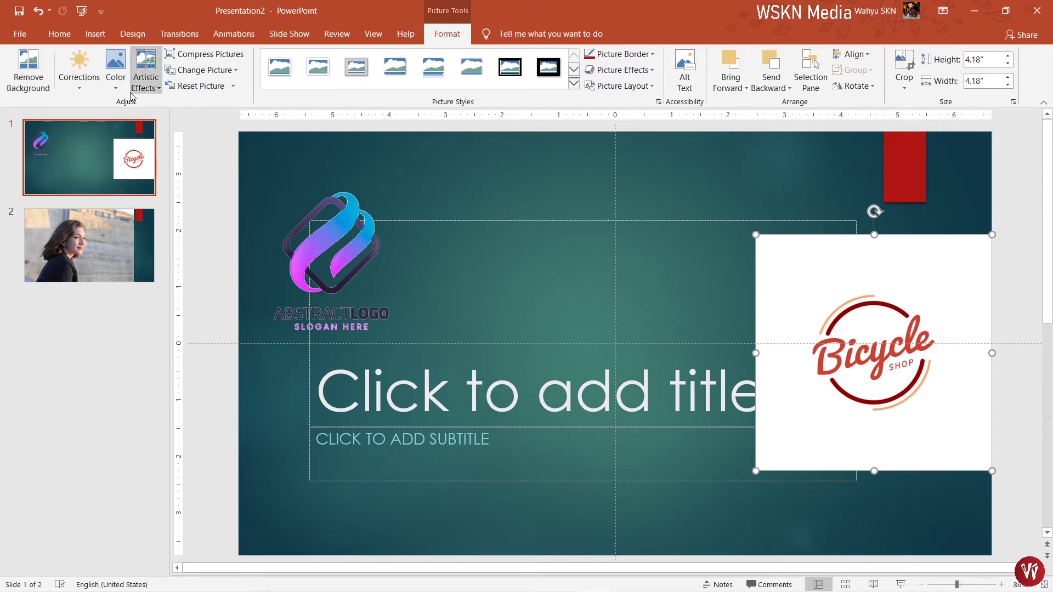
{"action": "left_click", "coordinate": [116, 68]}
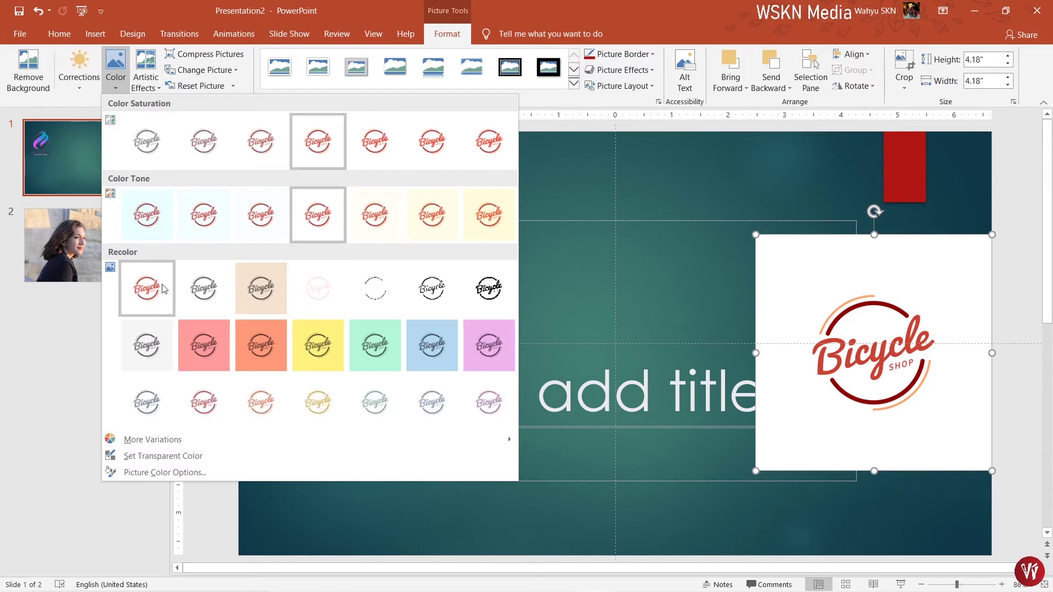
{"action": "left_click", "coordinate": [221, 459]}
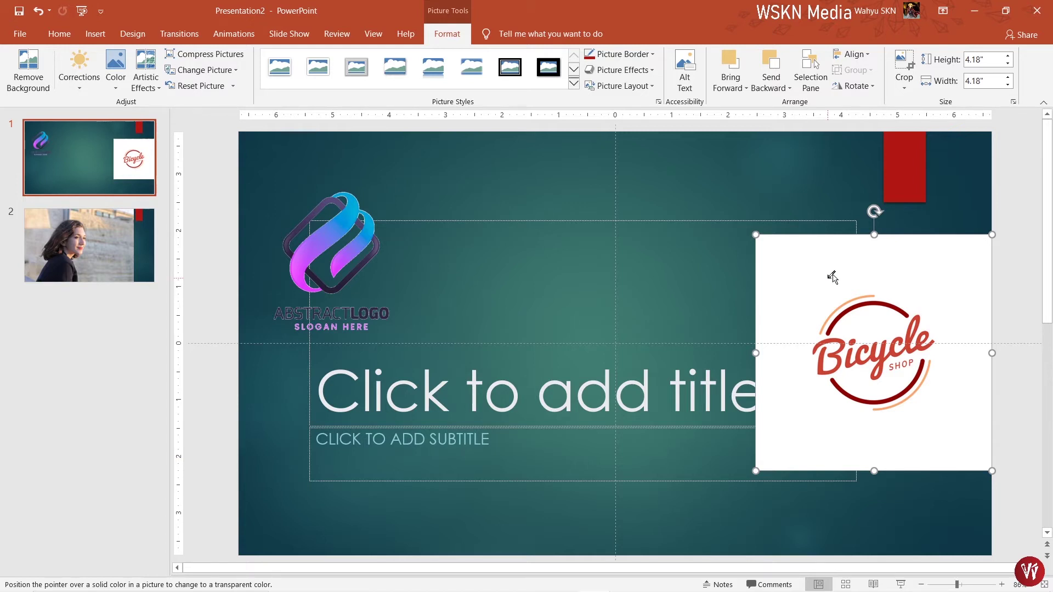
{"action": "left_click", "coordinate": [832, 278]}
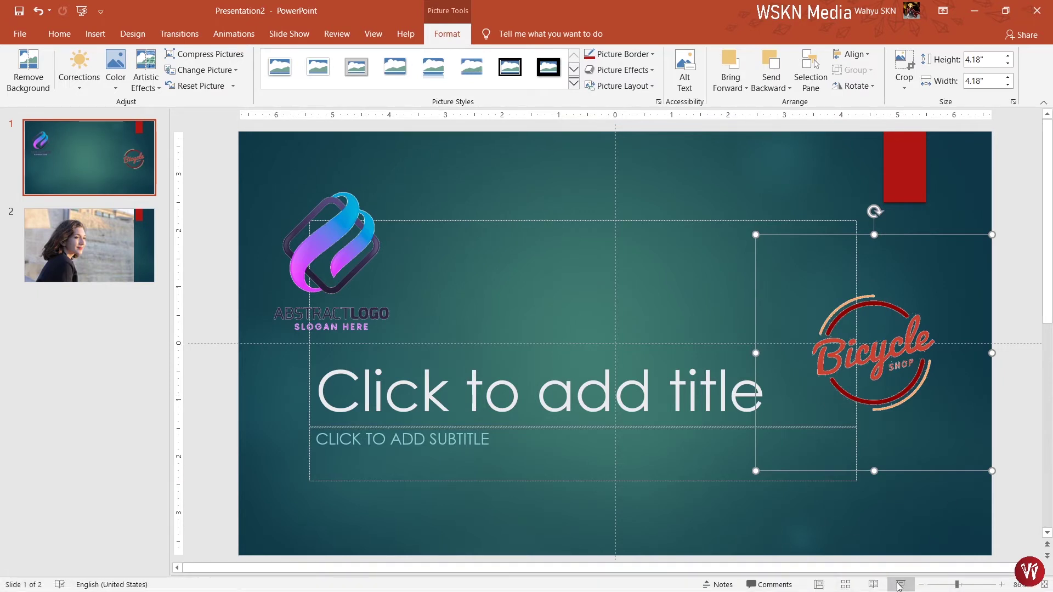
{"action": "left_click", "coordinate": [900, 585]}
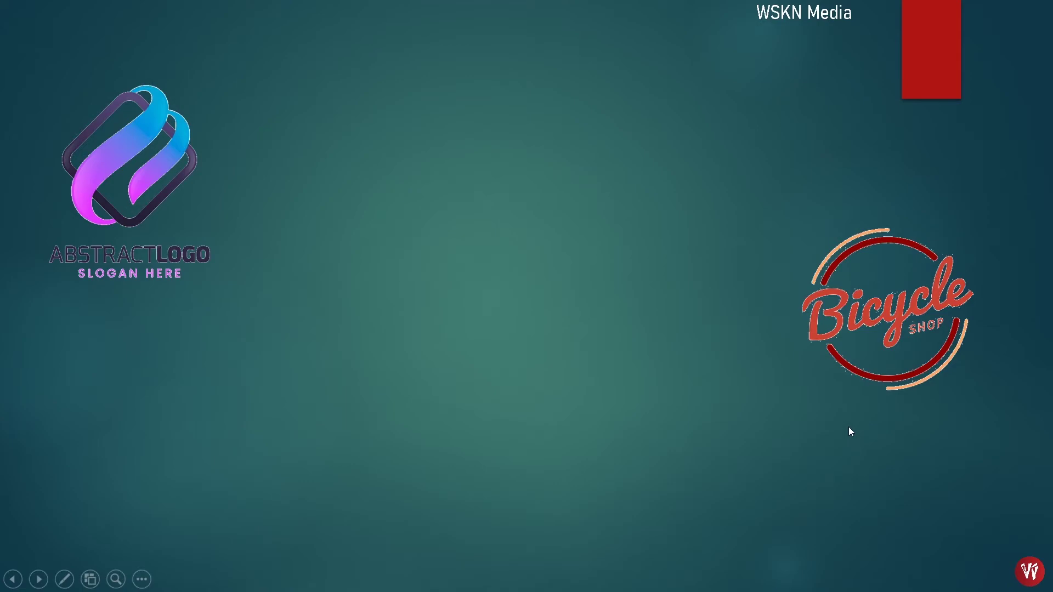
Exit the slide show and bring up slide 2 with the woman's photo.
{"action": "key", "text": "Escape"}
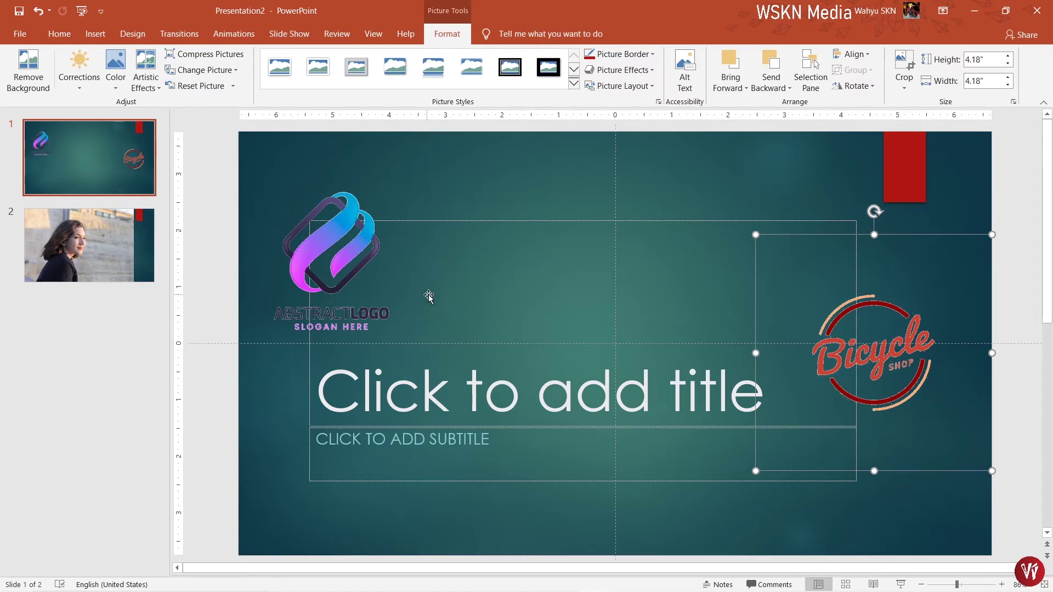
{"action": "left_click", "coordinate": [83, 249]}
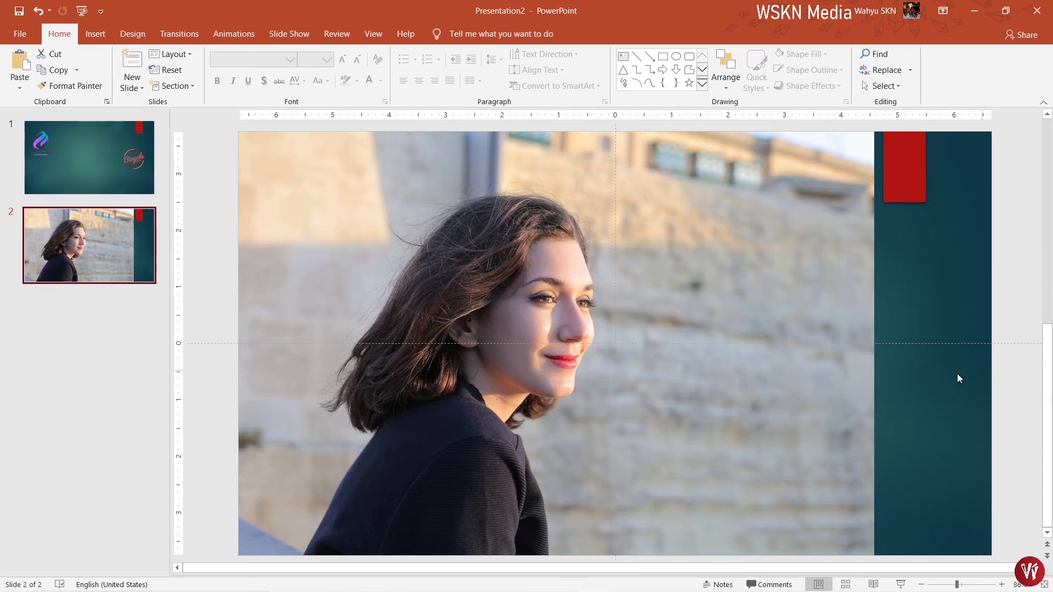
Select the woman's photo and start Remove Background on it.
{"action": "double_click", "coordinate": [691, 320]}
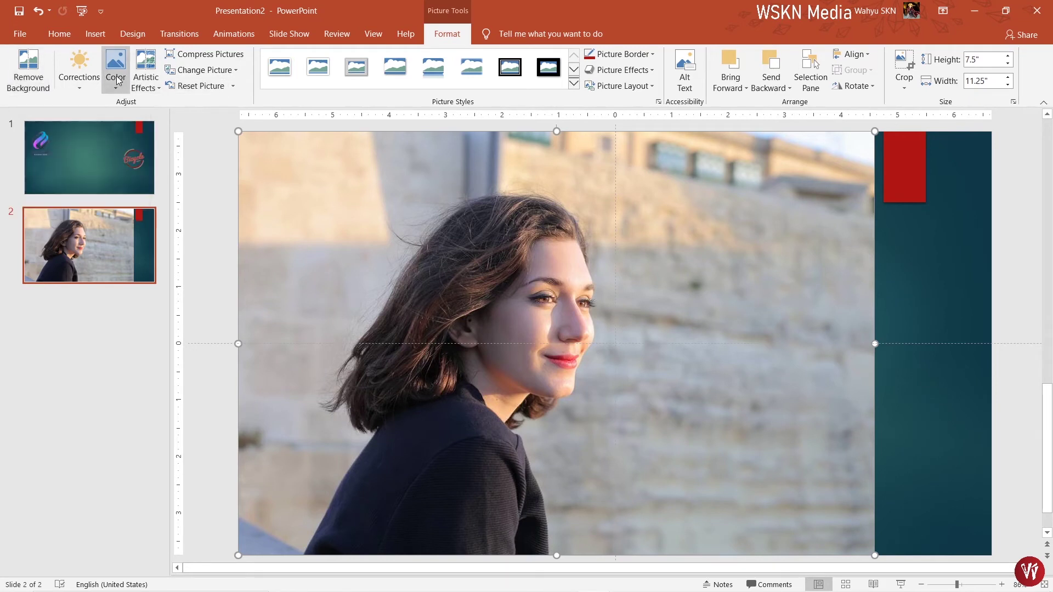
{"action": "left_click", "coordinate": [10, 90]}
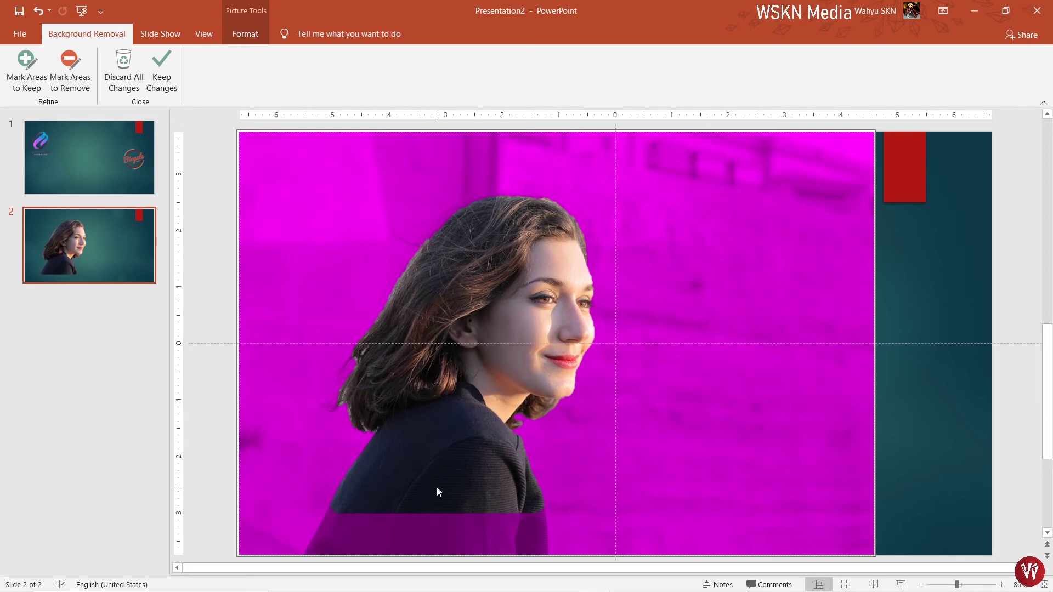
Mark the coat at the photo's bottom edge to keep, then keep the background removal changes.
{"action": "left_click", "coordinate": [36, 88]}
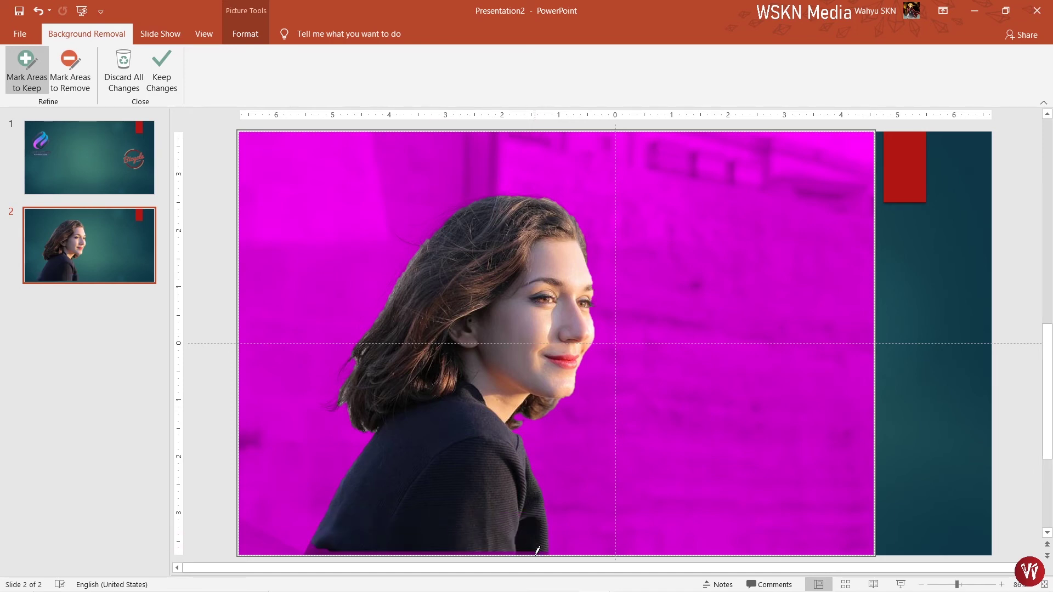
{"action": "left_click", "coordinate": [367, 562]}
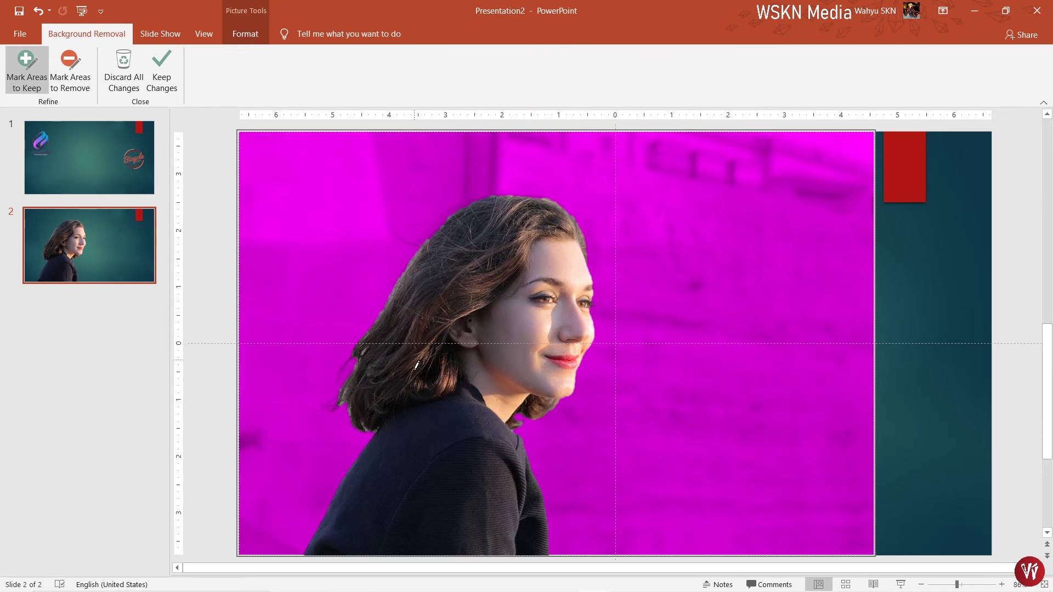
{"action": "left_click", "coordinate": [157, 73]}
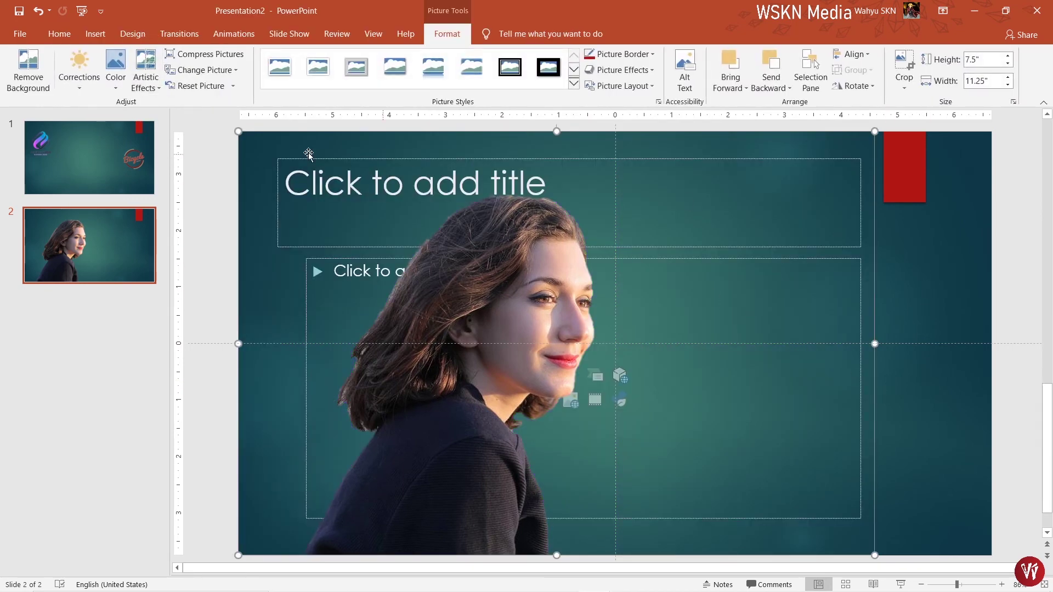
Shift the cut-out photo left and shrink it to 5.71 × 8.56 inches at the lower left, then return to slide 1.
{"action": "left_click_drag", "start_coordinate": [514, 297], "coordinate": [434, 298]}
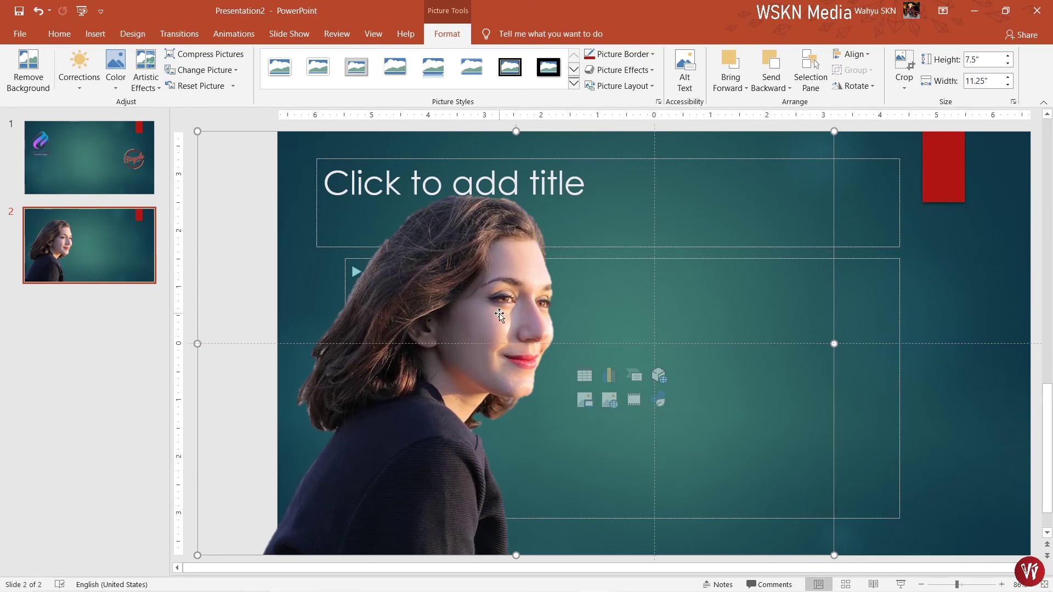
{"action": "mouse_move", "coordinate": [211, 152]}
{"action": "left_mouse_down"}
{"action": "mouse_move", "coordinate": [347, 285]}
{"action": "mouse_move", "coordinate": [422, 381]}
{"action": "left_mouse_up"}
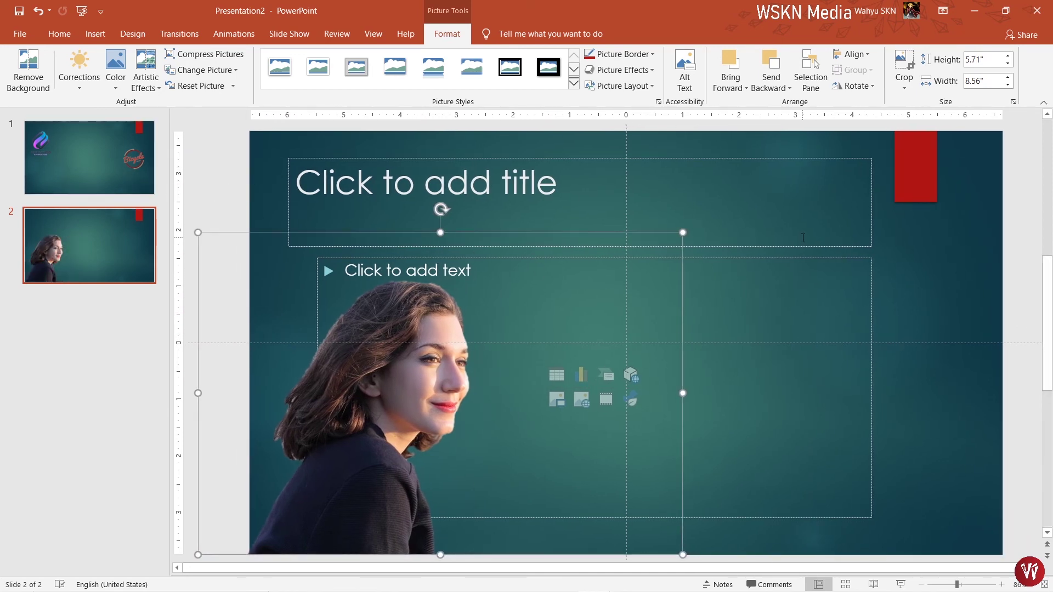
{"action": "left_click", "coordinate": [42, 154]}
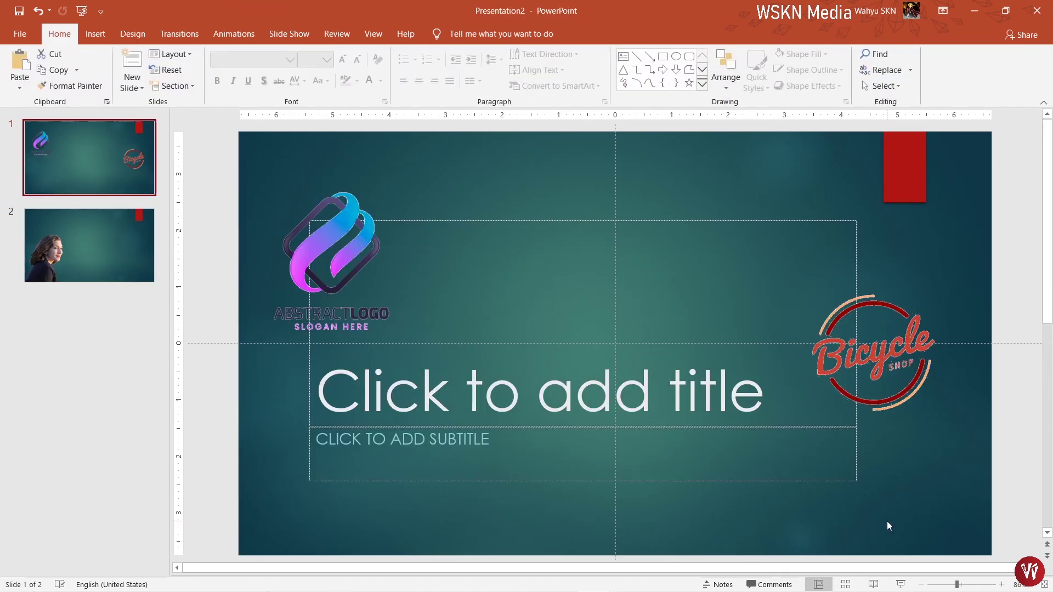
Lower the abstract logo beside the title and preview both slides as a slide show.
{"action": "left_click_drag", "start_coordinate": [329, 254], "coordinate": [314, 351]}
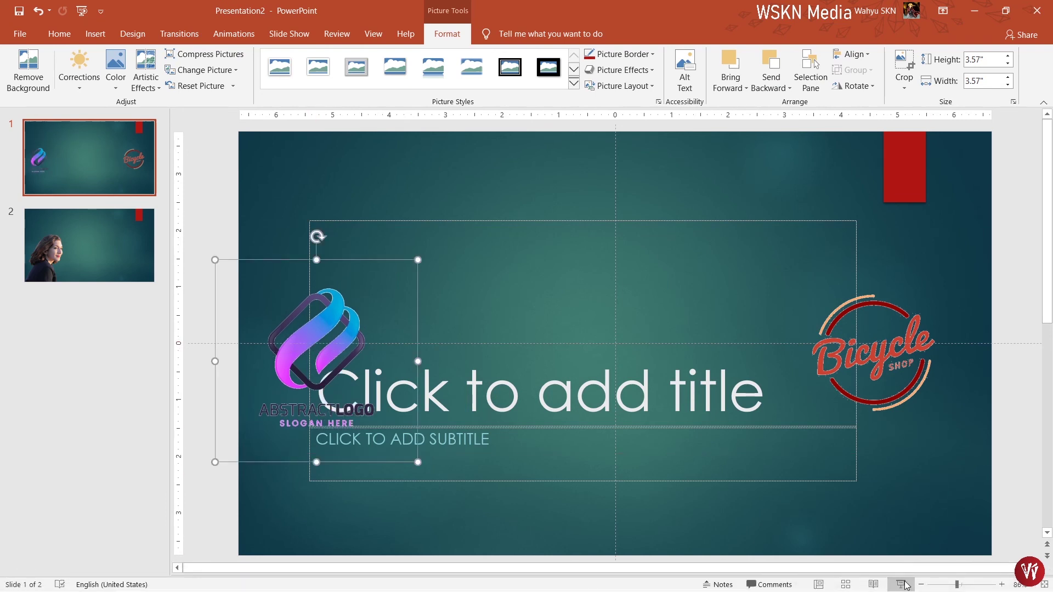
{"action": "left_click", "coordinate": [817, 585]}
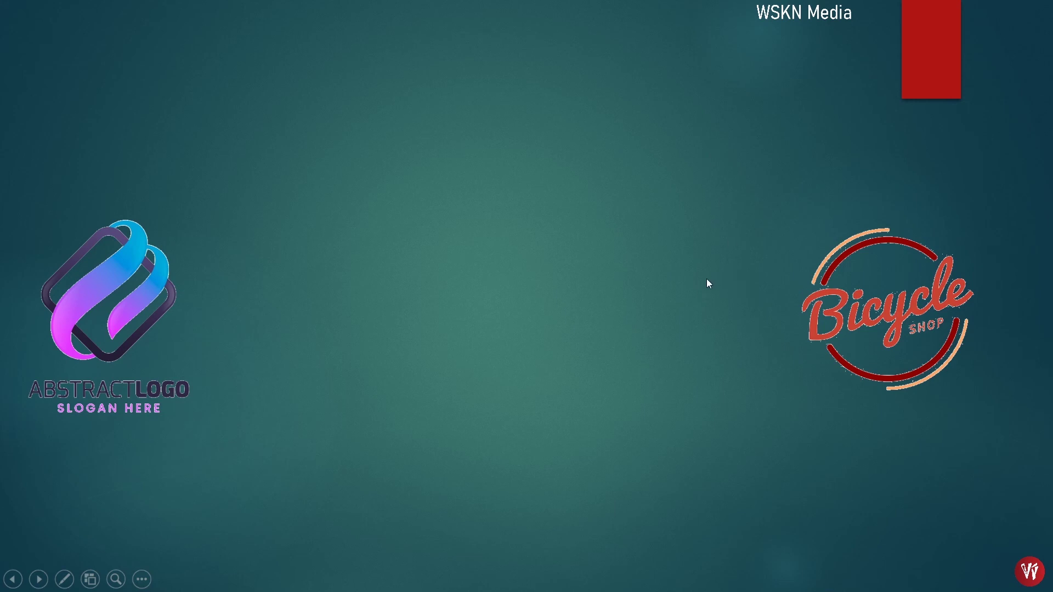
{"action": "left_click", "coordinate": [698, 303]}
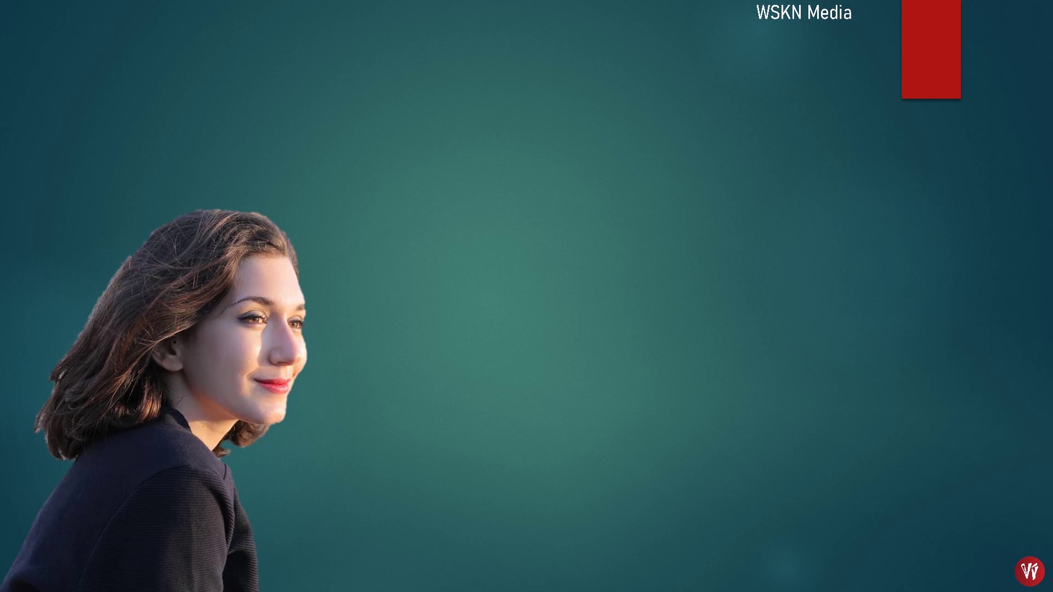
{"action": "key", "text": "Escape"}
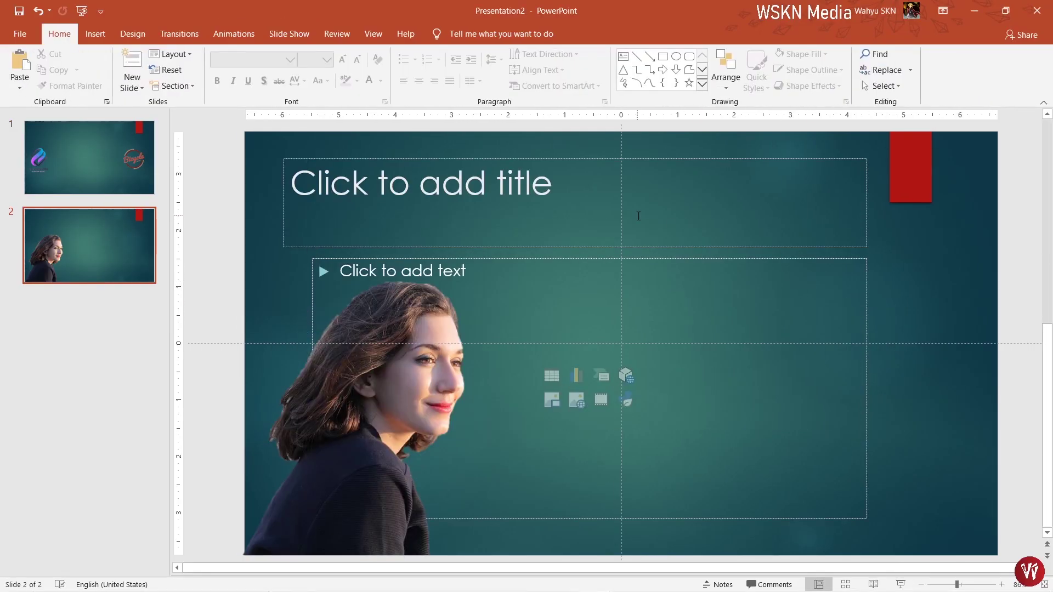
{"action": "scroll", "coordinate": [638, 215], "scroll_direction": "up", "scroll_amount": 3}
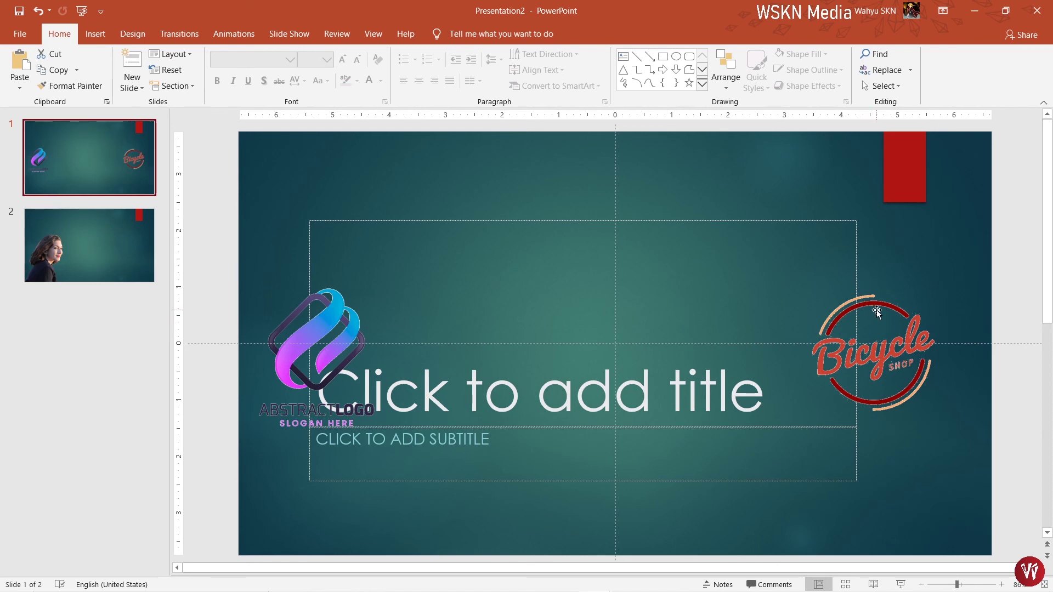